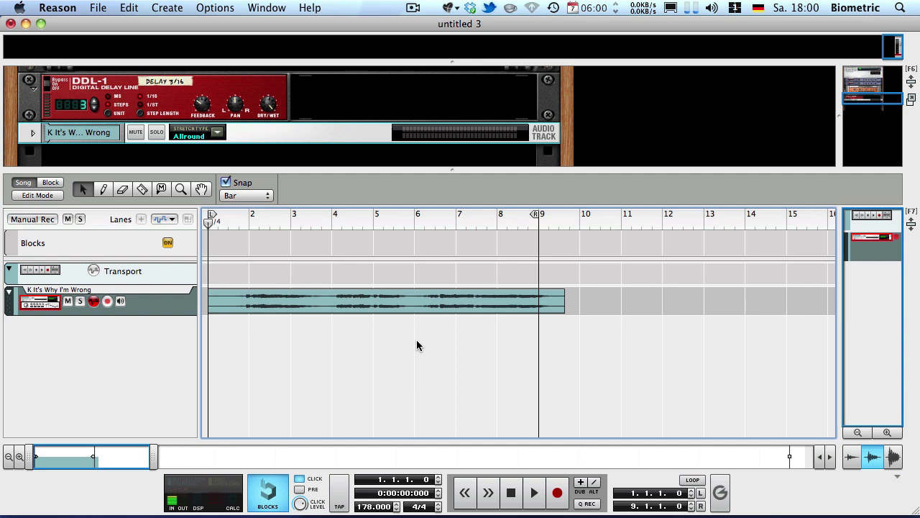
# Move the right locator to bar 10 and play the audio clip from the start.
pyautogui.moveTo(535, 239); pyautogui.dragTo(590, 228)
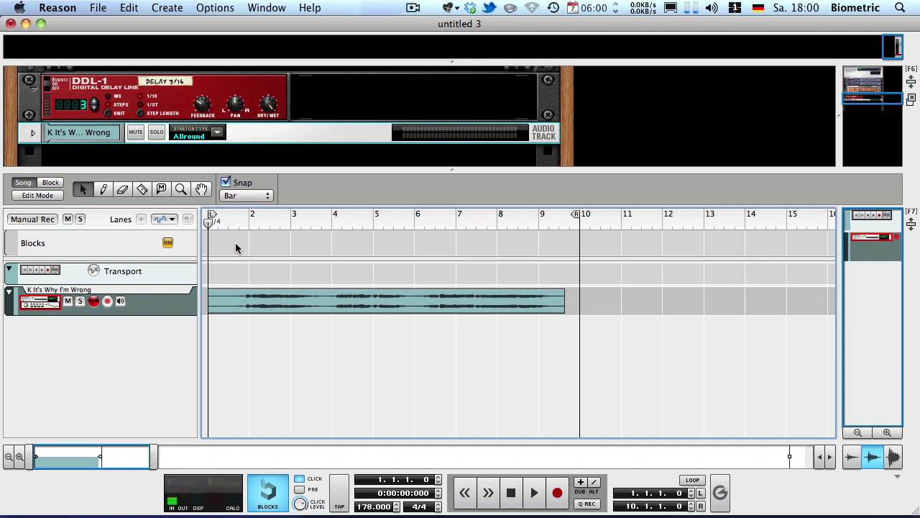
pyautogui.press('space')
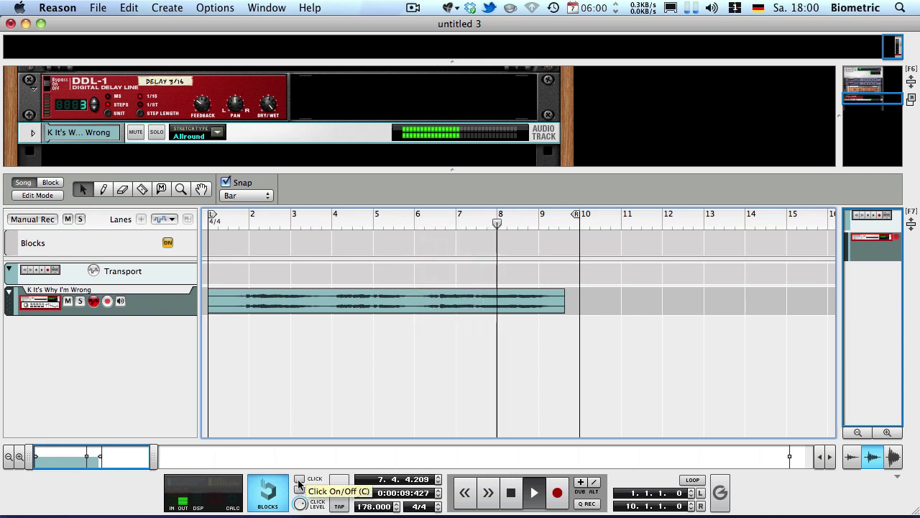
pyautogui.press('space')
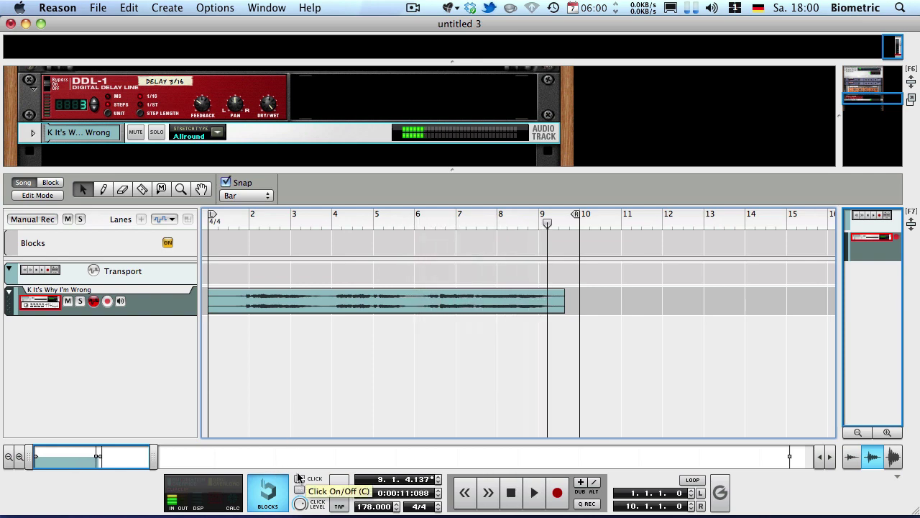
# Turn on the metronome click and play the clip from bar 1 to compare its timing with the beat.
pyautogui.click(298, 480)
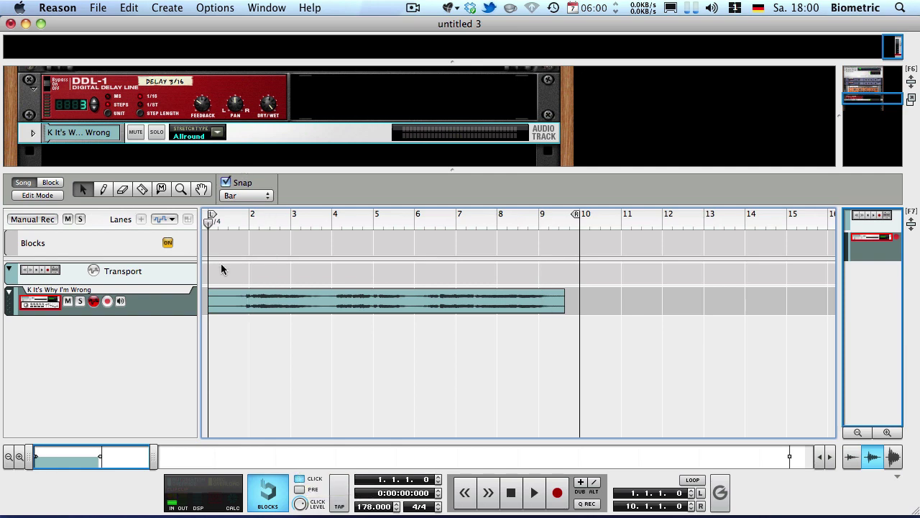
pyautogui.press('space')
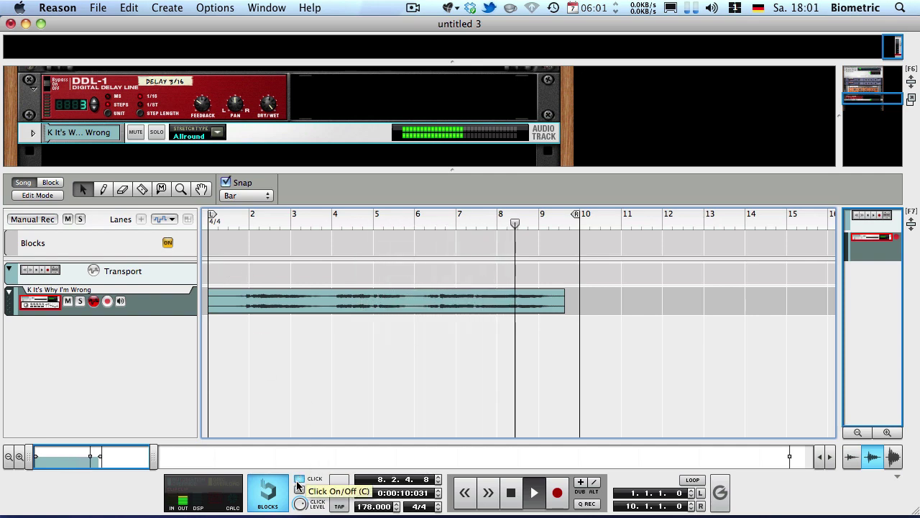
pyautogui.press('space')
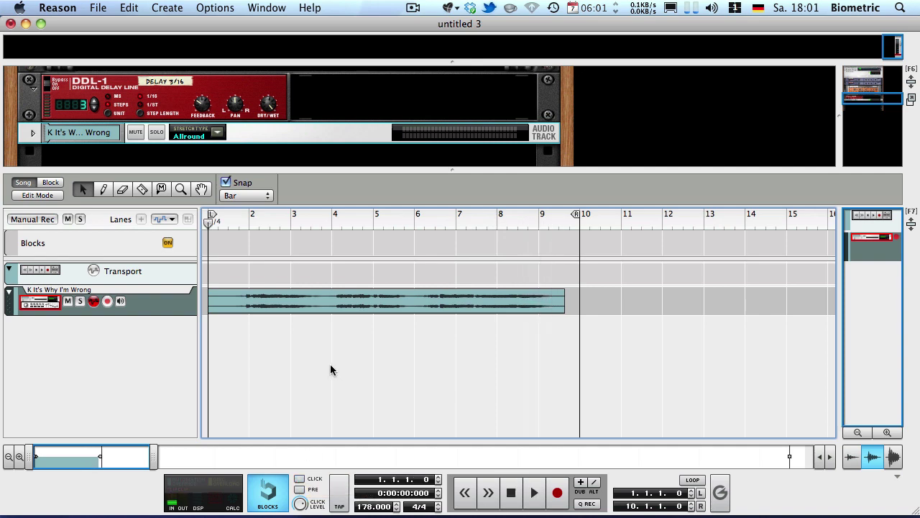
# Select the audio clip and play its opening several times to find where the phrase should begin.
pyautogui.click(212, 298)
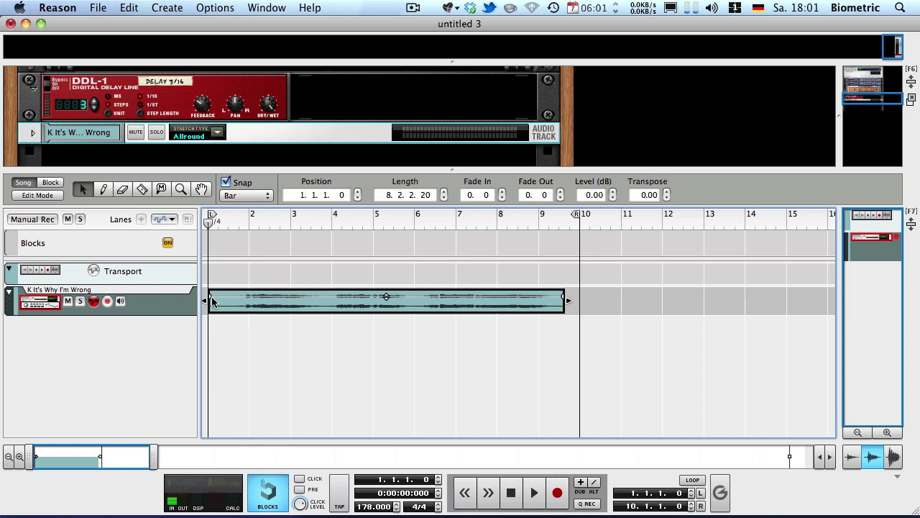
pyautogui.press('g')
pyautogui.press('g')
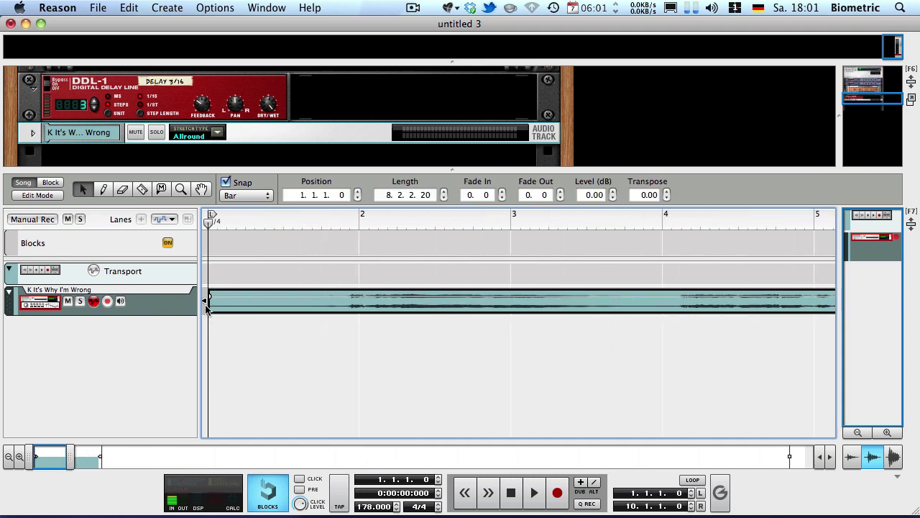
pyautogui.press('h')
pyautogui.press('h')
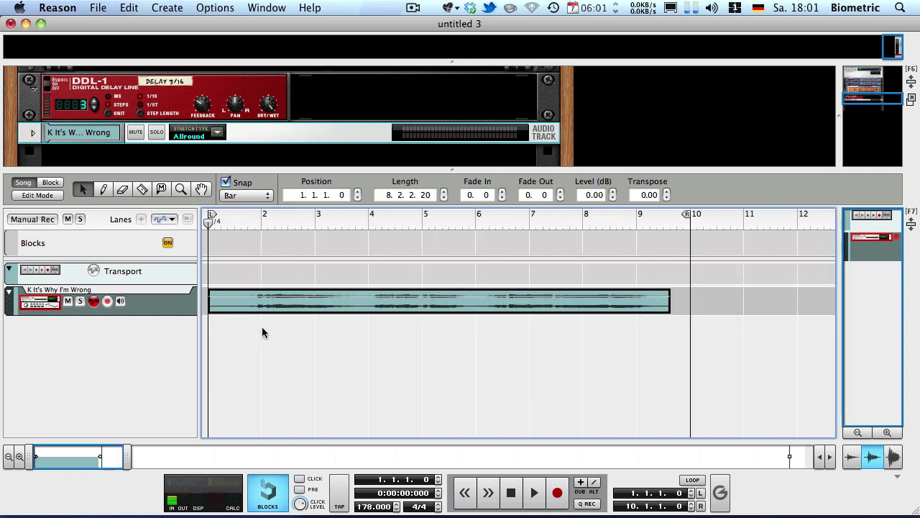
pyautogui.press('space')
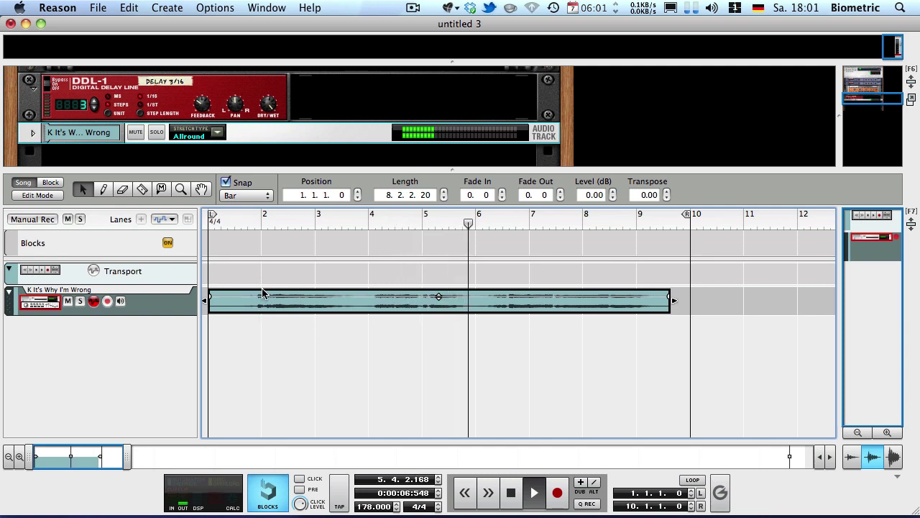
pyautogui.press('space')
pyautogui.click(232, 220)
pyautogui.press('space')
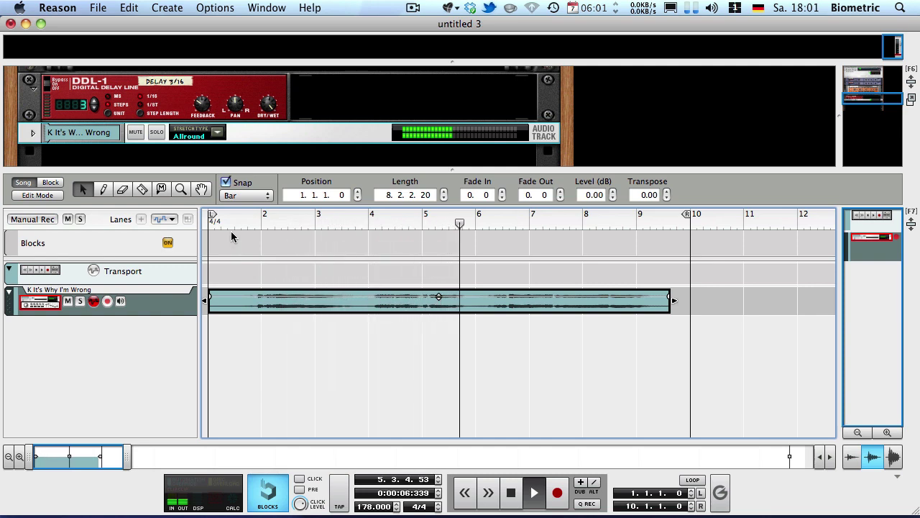
pyautogui.press('space')
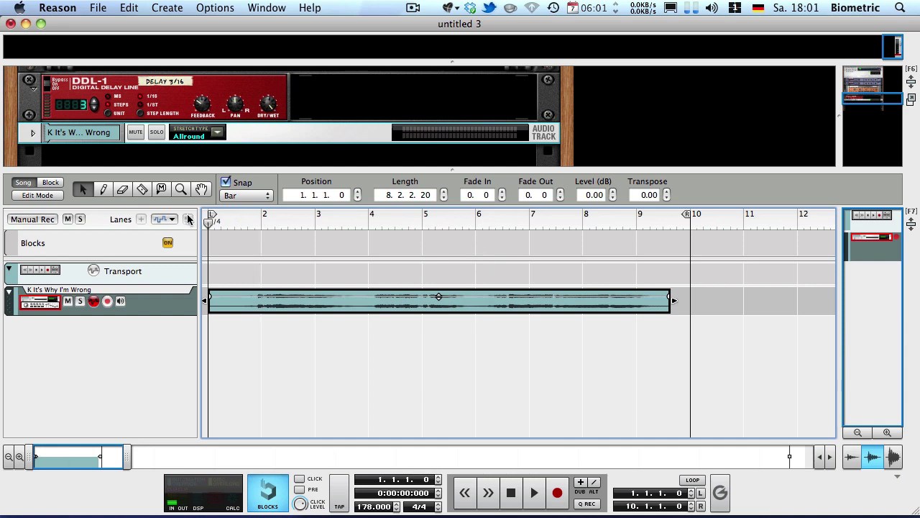
pyautogui.press('space')
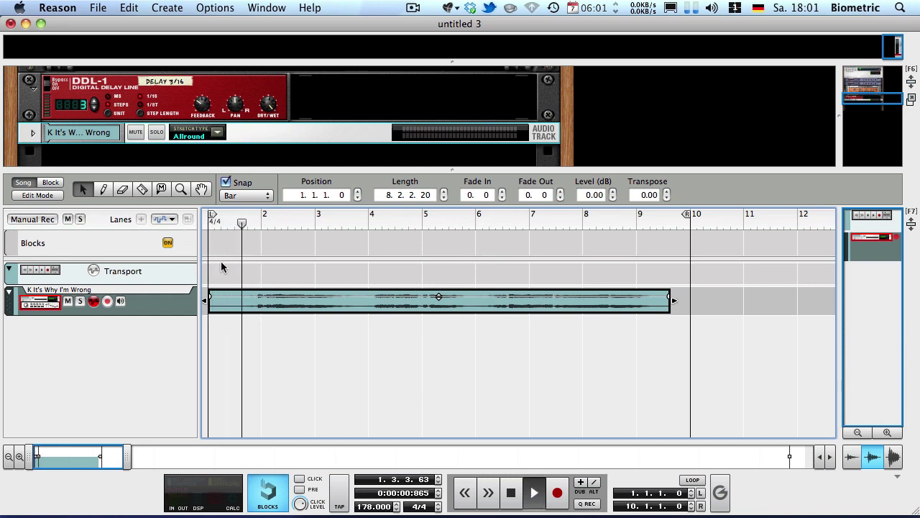
pyautogui.press('space')
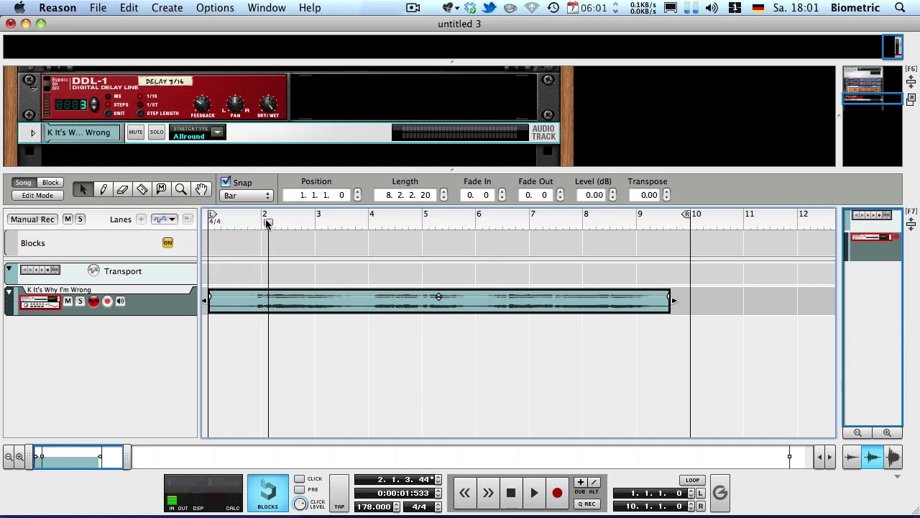
# Turn off snapping, place the song position at about 2.1.3.5 and split the clip there with the Razor tool.
pyautogui.click(267, 224)
pyautogui.press('s')
pyautogui.moveTo(253, 223)
pyautogui.mouseDown()
pyautogui.moveTo(281, 222)
pyautogui.moveTo(268, 222)
pyautogui.mouseUp()
pyautogui.press('r')
pyautogui.click(268, 301)
pyautogui.press('q')
# Delete the short piece before the cut and move the remaining clip to the start of bar 1.
pyautogui.click(255, 302)
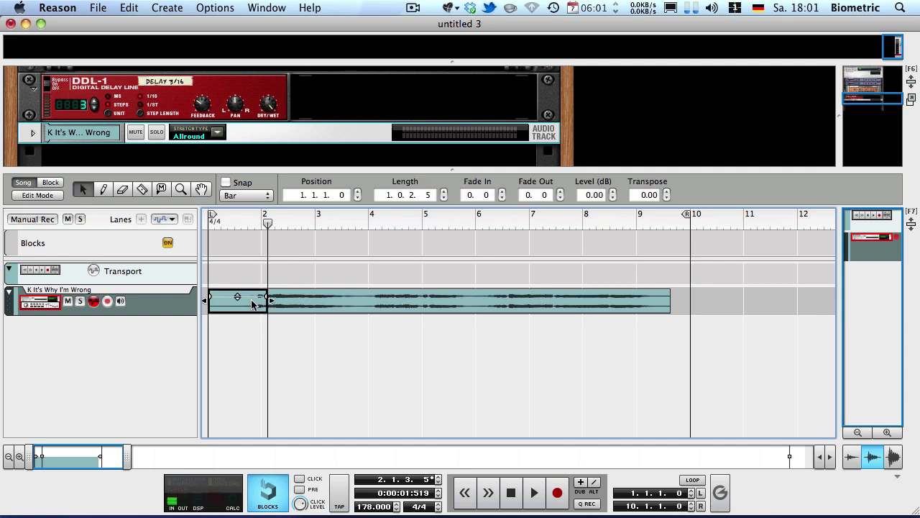
pyautogui.press('Delete')
pyautogui.moveTo(313, 304); pyautogui.dragTo(196, 300)
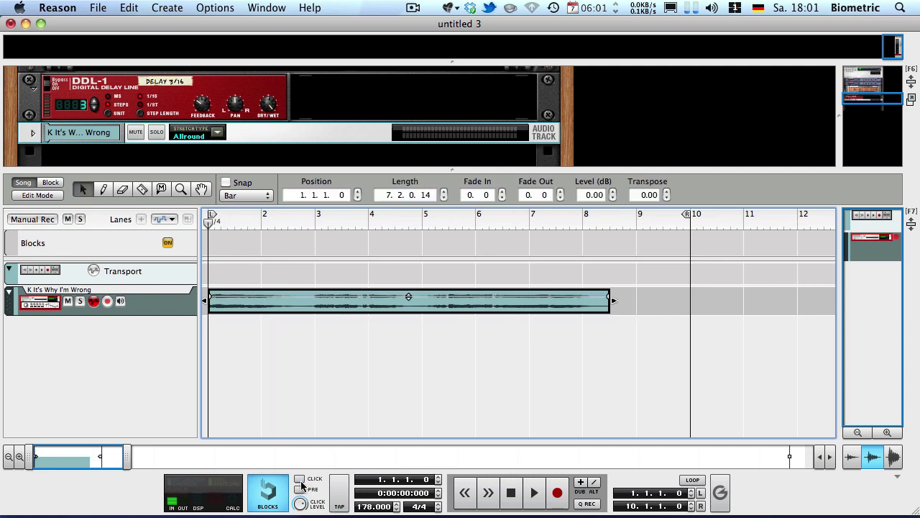
# Play the trimmed clip with the metronome click on, and time-stretch its end to a length of 6.2.2.79.
pyautogui.press('space')
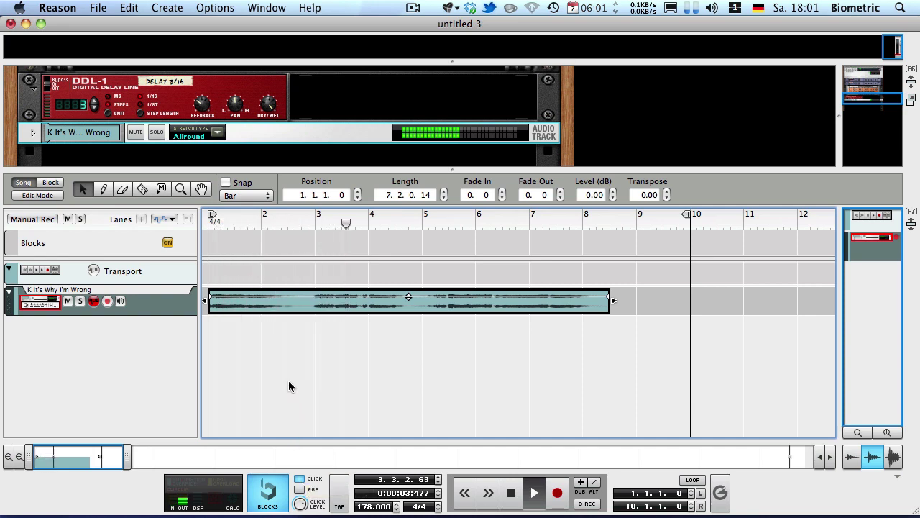
pyautogui.press('space')
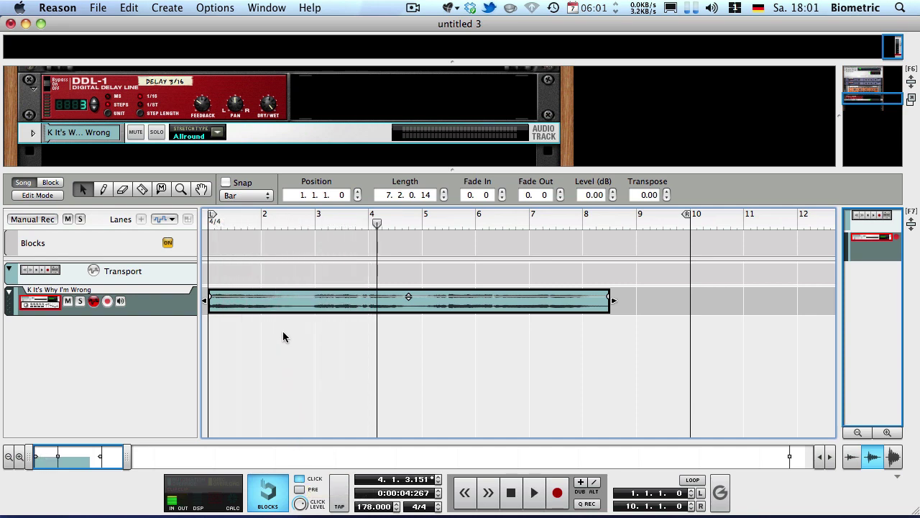
pyautogui.scroll(2, 282, 331)
pyautogui.scroll(-2, 282, 331)
pyautogui.moveTo(616, 300); pyautogui.dragTo(572, 289)
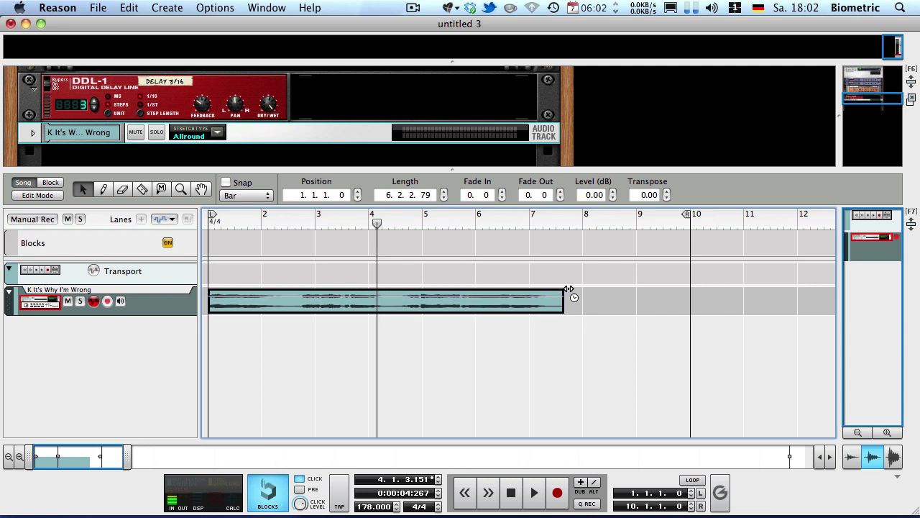
pyautogui.click(585, 344)
# Play the clip from bar 1 against the click and time-stretch it to a length of 7.1.2.82.
pyautogui.press('KP_0')
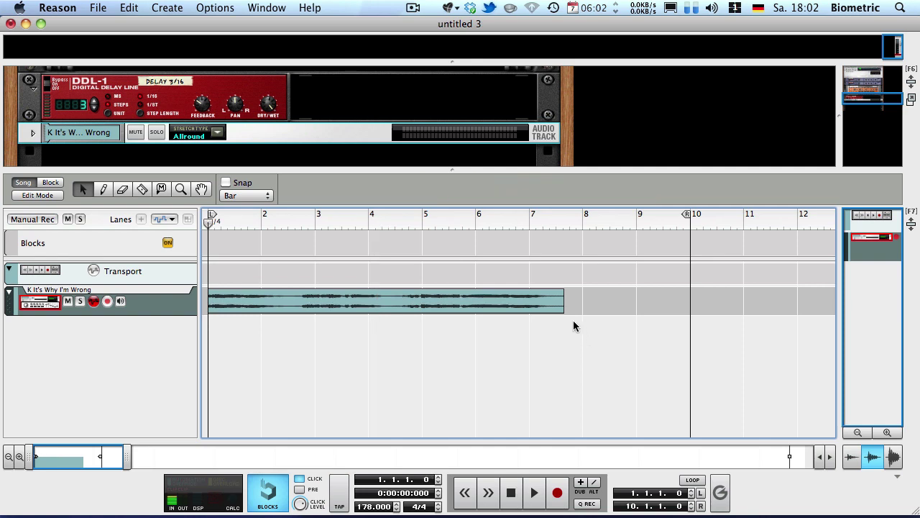
pyautogui.click(562, 301)
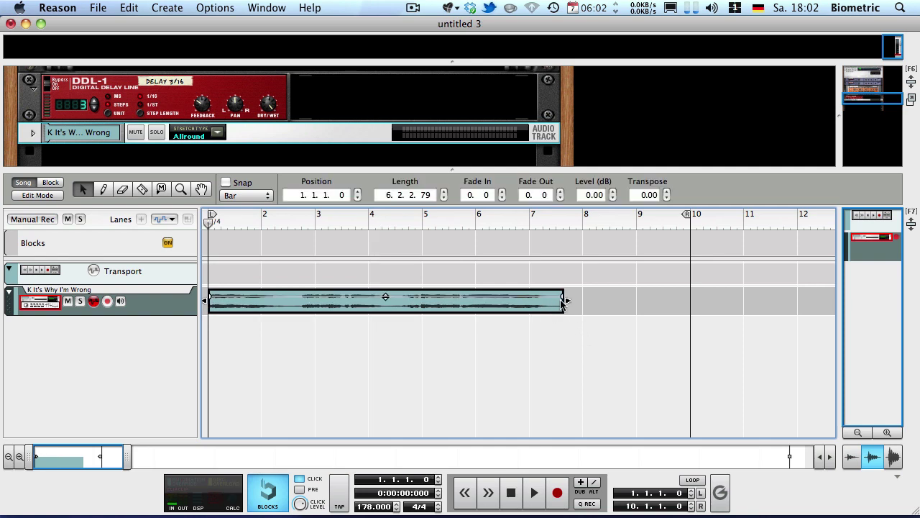
pyautogui.press('space')
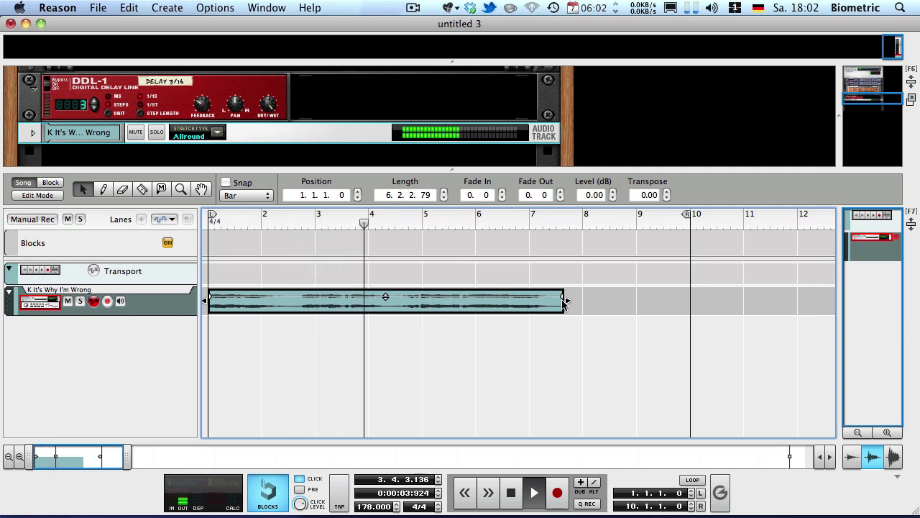
pyautogui.press('space')
pyautogui.moveTo(565, 301); pyautogui.dragTo(609, 301)
# Replay the clip from the start against the click and time-stretch it to a length of 6.3.1.234.
pyautogui.moveTo(230, 218); pyautogui.dragTo(179, 220)
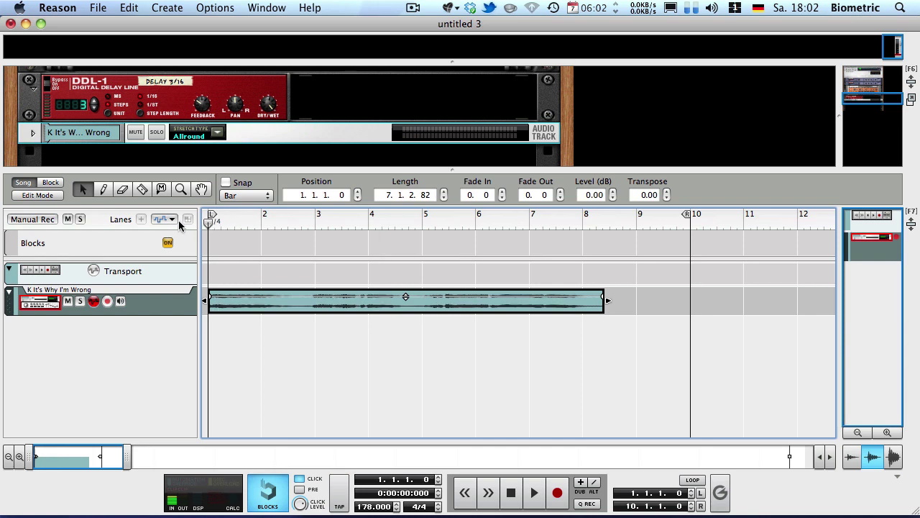
pyautogui.press('space')
pyautogui.click(307, 281)
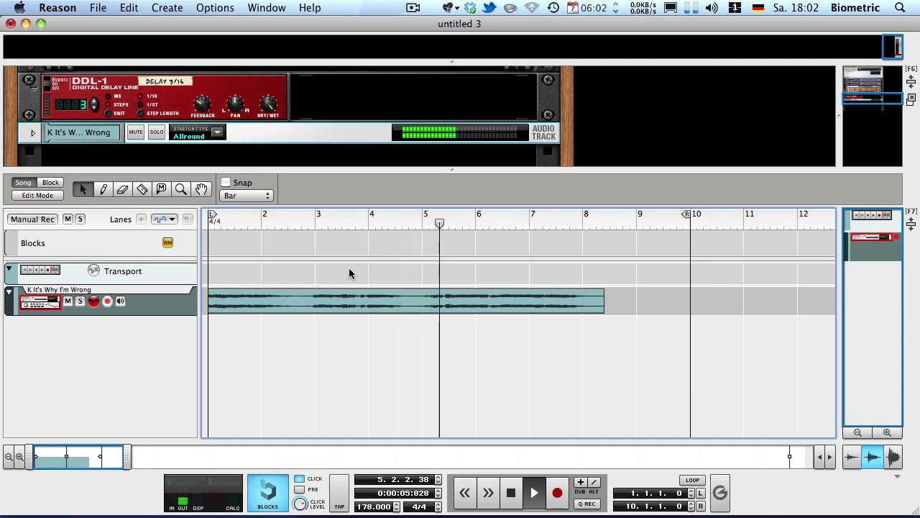
pyautogui.click(603, 302)
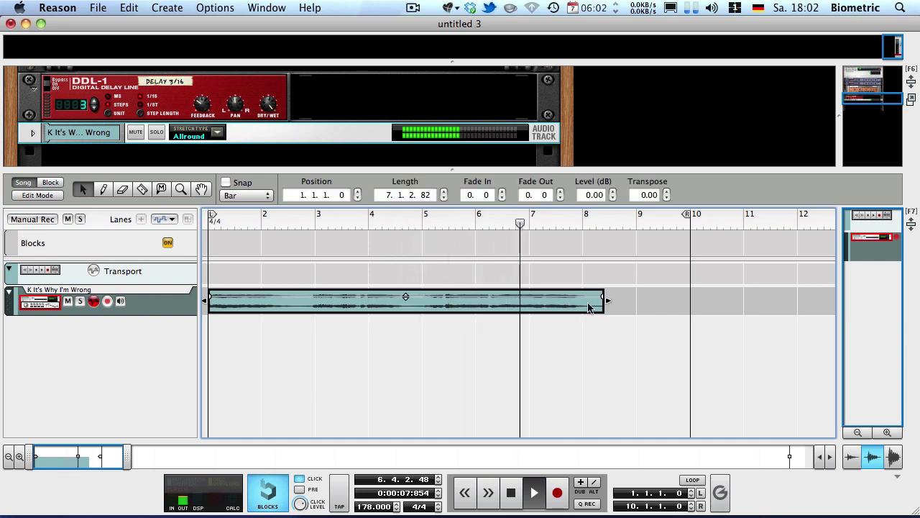
pyautogui.press('space')
pyautogui.moveTo(608, 302); pyautogui.dragTo(581, 298)
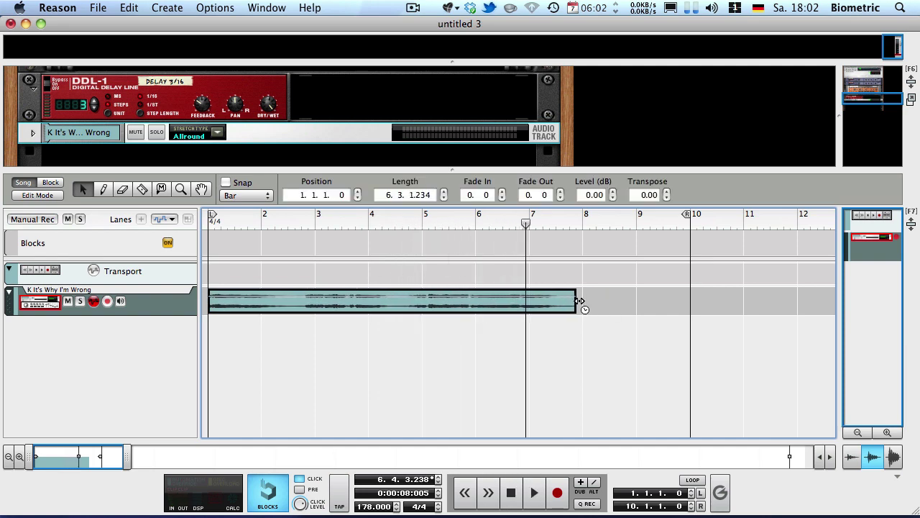
# Check the clip's timing from bar 1, shift it to position 1.1.3.189 and return the song position to the start.
pyautogui.press('Home')
pyautogui.press('space')
pyautogui.click(521, 250)
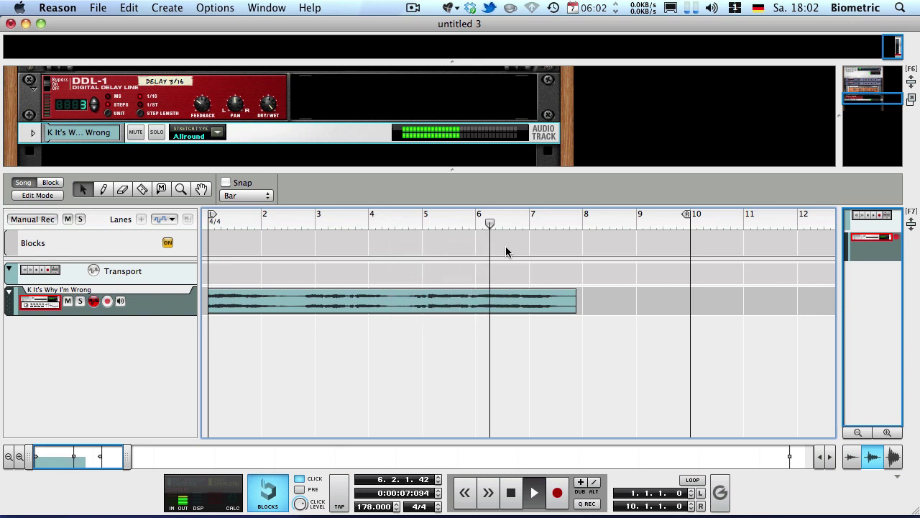
pyautogui.click(572, 300)
pyautogui.press('space')
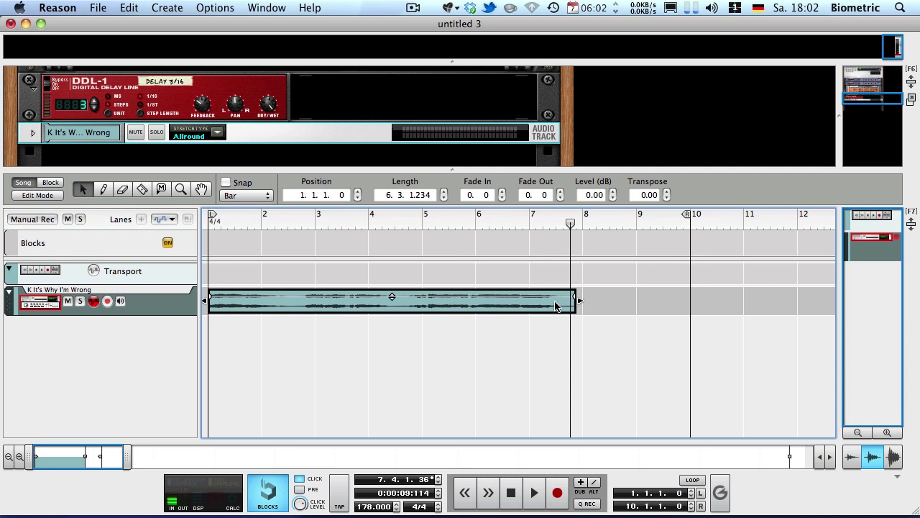
pyautogui.moveTo(555, 306); pyautogui.dragTo(561, 306)
pyautogui.moveTo(250, 213); pyautogui.dragTo(209, 216)
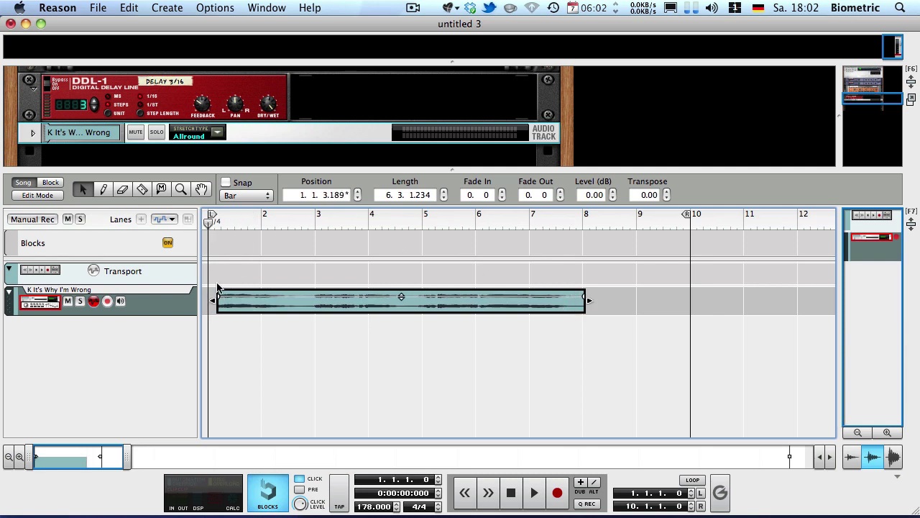
# Extend the clip's beginning back to 1.1.1.0 for a length of 7.0.0.183, and play it against the click.
pyautogui.click(244, 340)
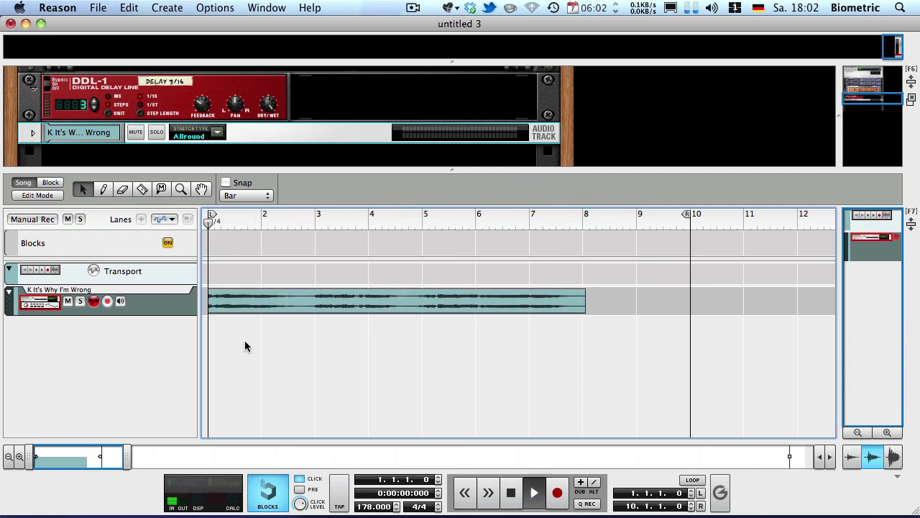
pyautogui.press('space')
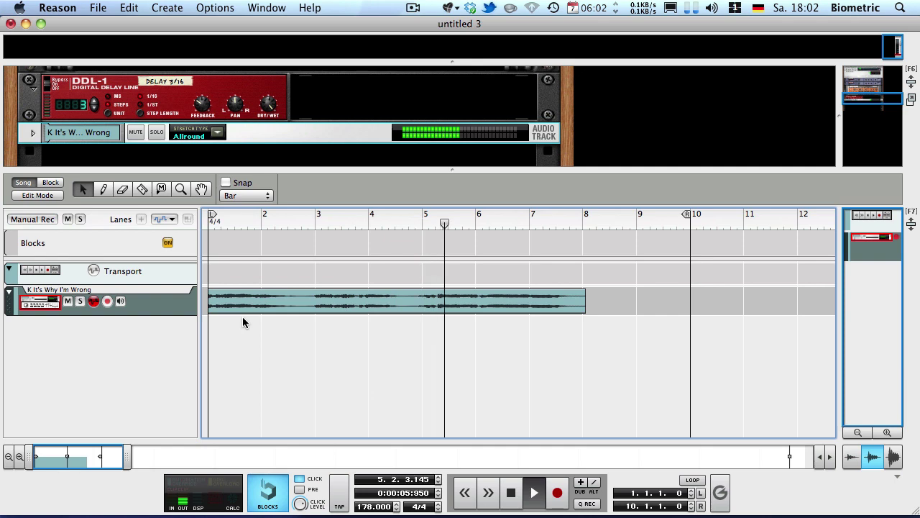
pyautogui.click(583, 308)
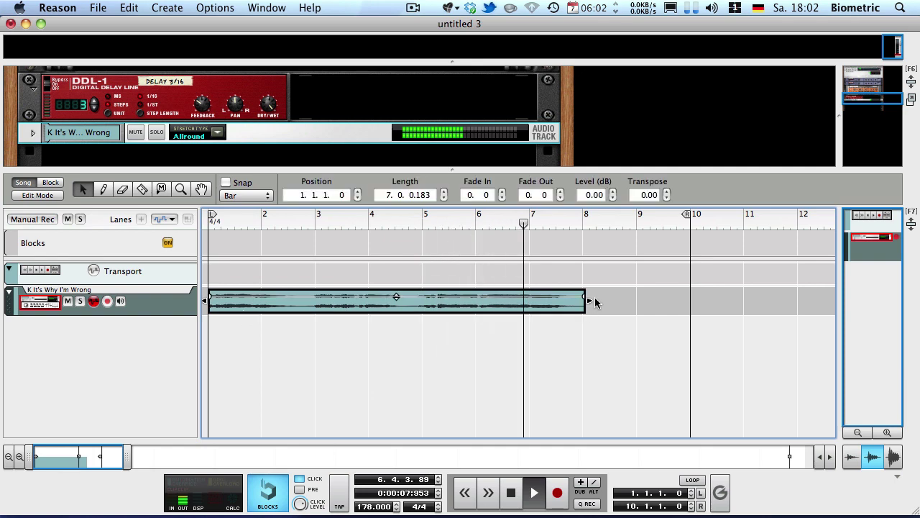
pyautogui.press('space')
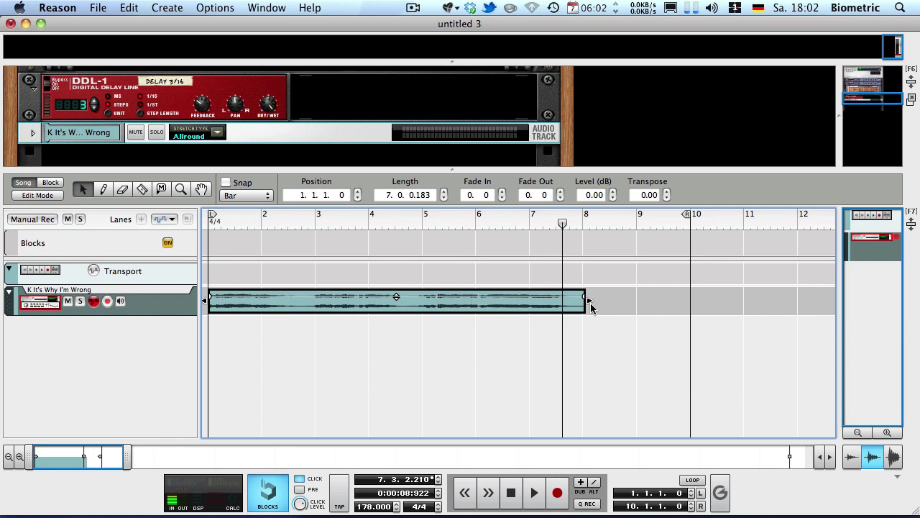
# Time-stretch the clip's end to just before bar 8 and play it again from the start.
pyautogui.moveTo(591, 308); pyautogui.dragTo(583, 307)
pyautogui.click(607, 311)
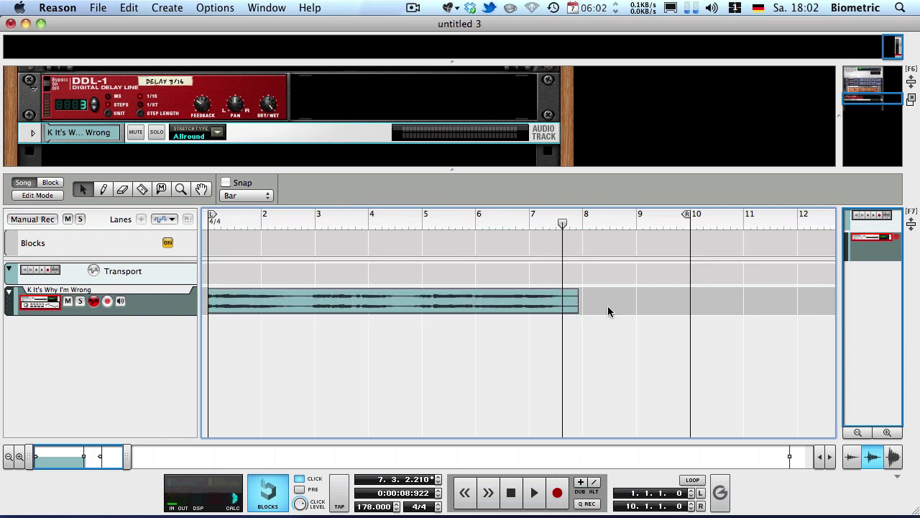
pyautogui.press('Return')
pyautogui.press('space')
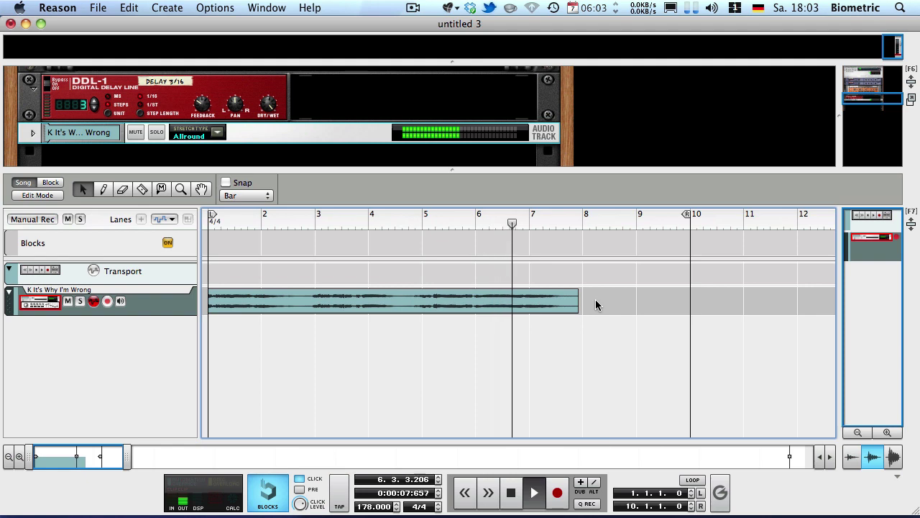
# Stop playback, move the clip to position 2.1.1.22, and extend its beginning back to 1.1.1.0 for a length of 7.3.2.171.
pyautogui.press('space')
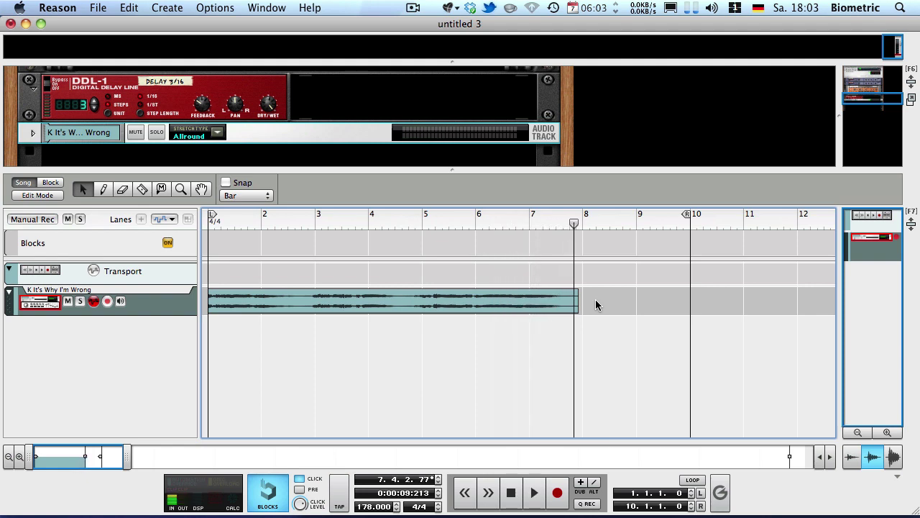
pyautogui.moveTo(373, 305); pyautogui.dragTo(410, 307)
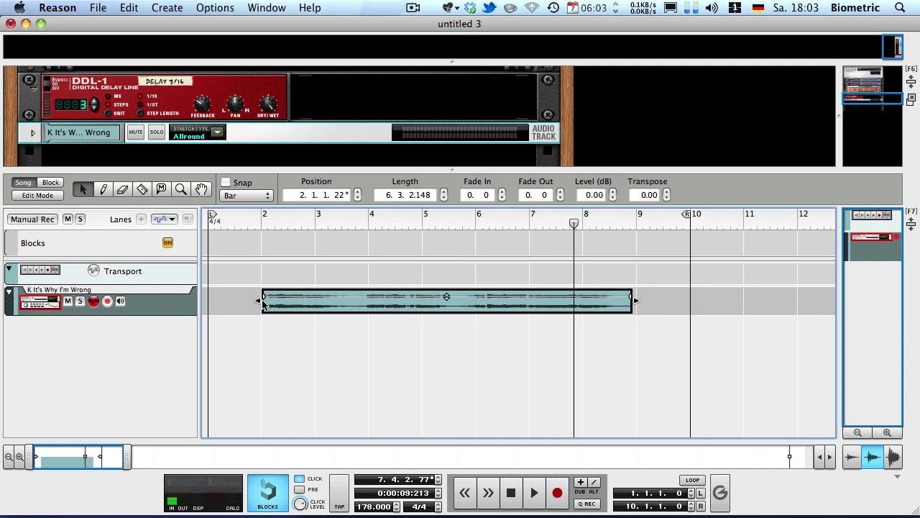
pyautogui.moveTo(220, 295); pyautogui.dragTo(209, 295)
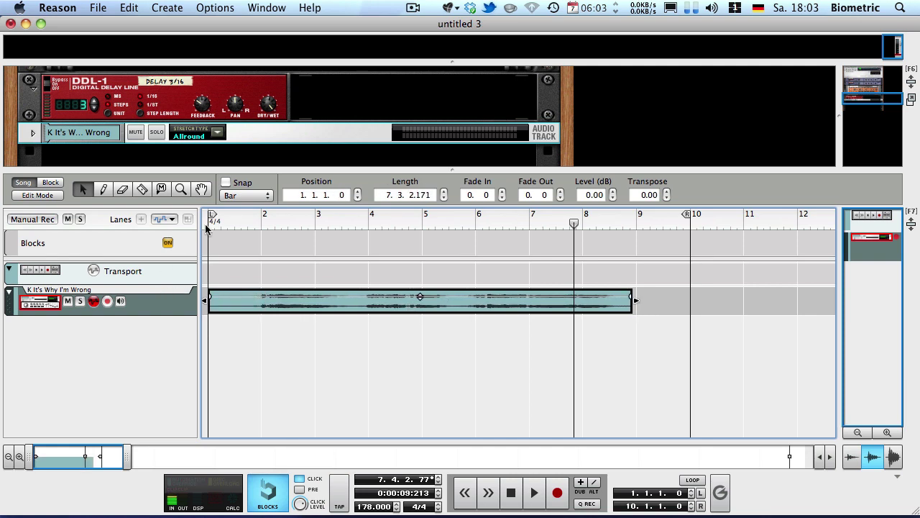
# Play the extended clip from the start of the song against the click and stop near its end.
pyautogui.click(236, 219)
pyautogui.press('space')
pyautogui.click(234, 259)
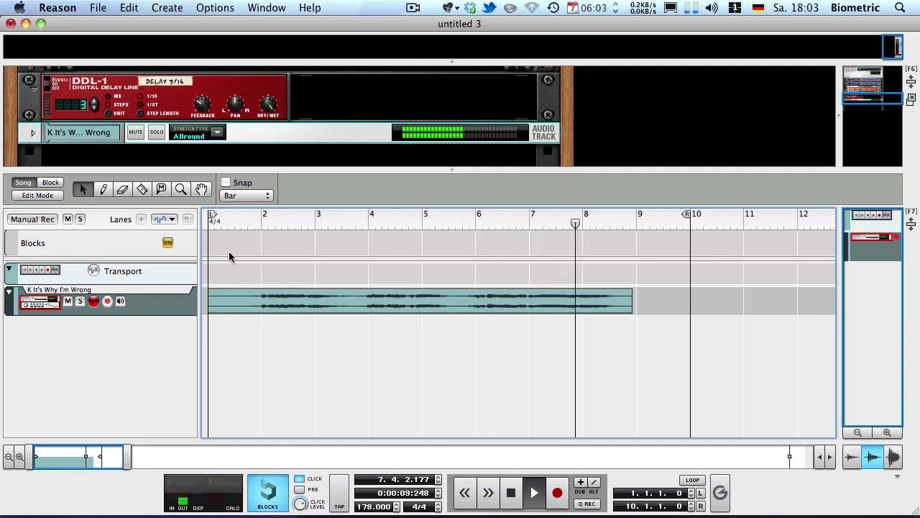
pyautogui.press('space')
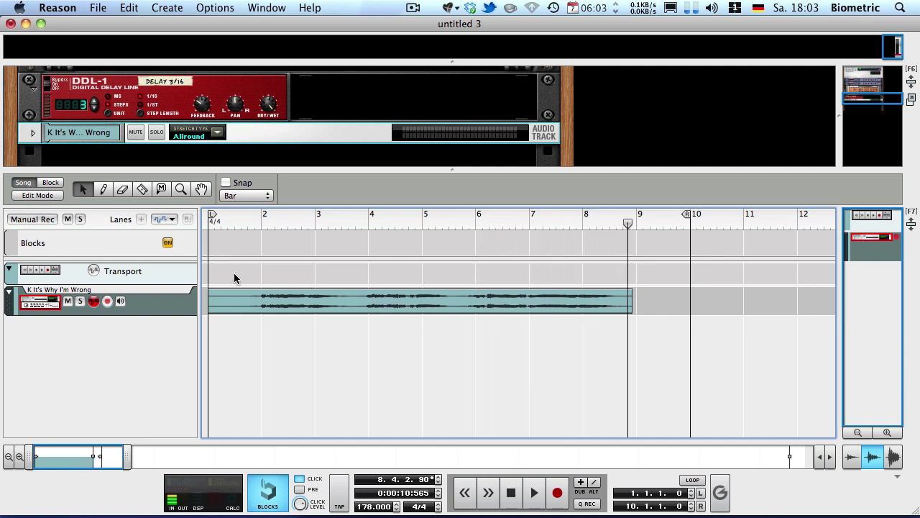
# Delete the clip from the audio track and return the song position to the start.
pyautogui.moveTo(233, 272); pyautogui.dragTo(333, 313)
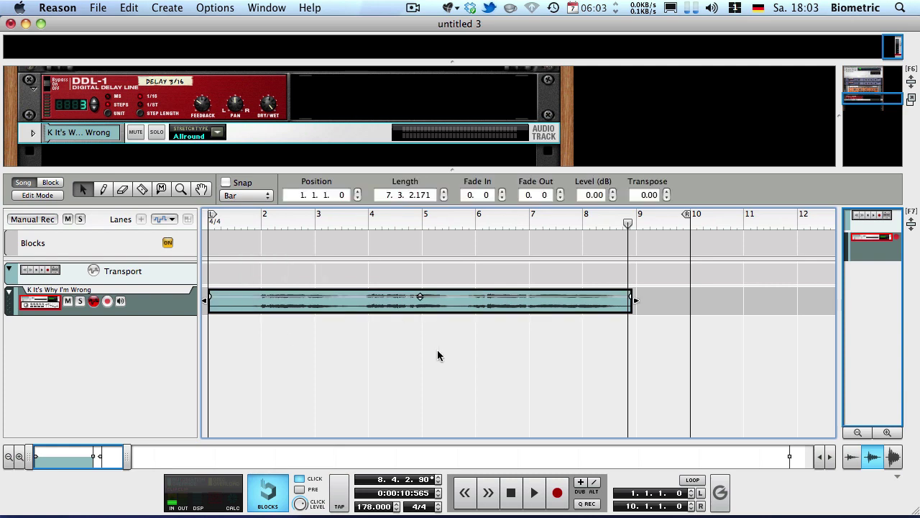
pyautogui.press('Delete')
pyautogui.press('KP_0')
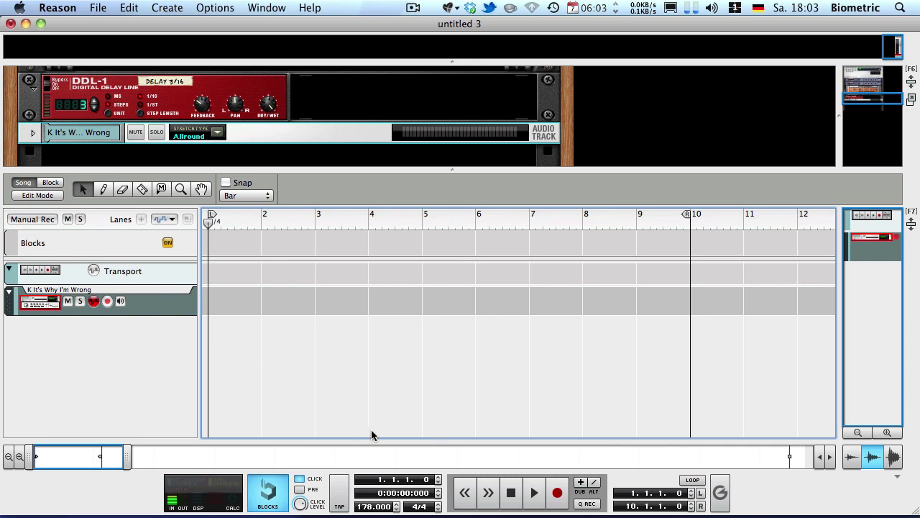
# Set the song tempo to 165 BPM and import "K It's Why I'm Wrong.wav" into the audio track.
pyautogui.doubleClick(363, 507)
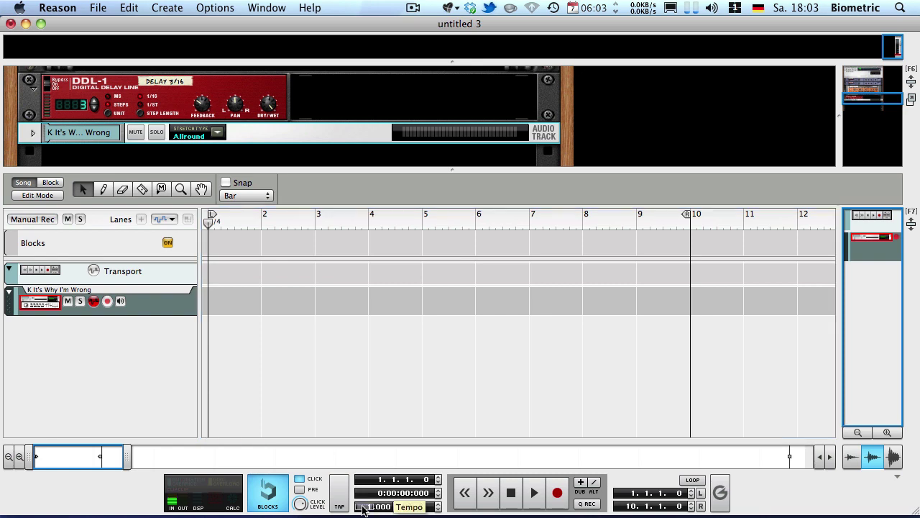
pyautogui.doubleClick(341, 289)
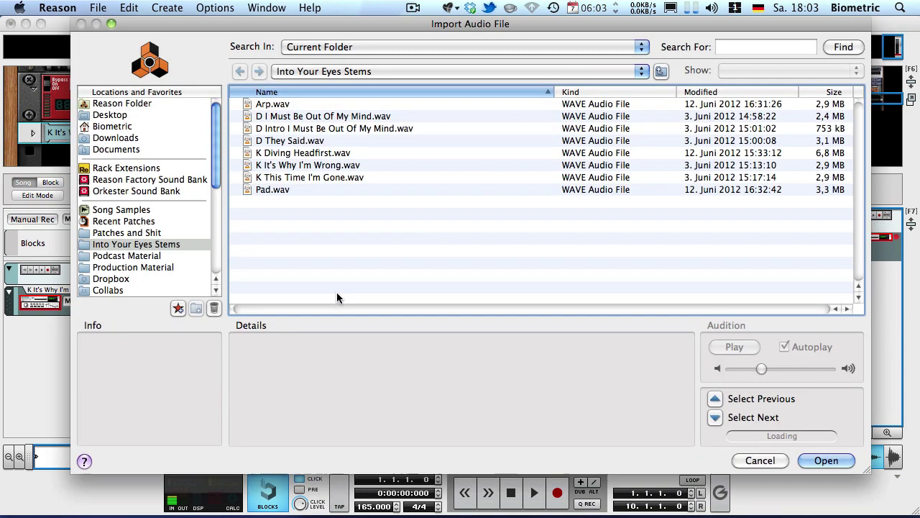
pyautogui.doubleClick(314, 168)
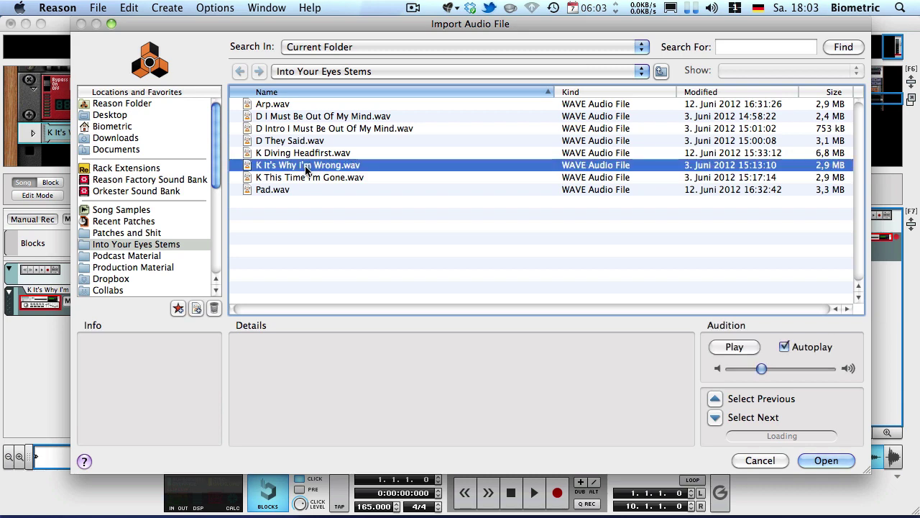
pyautogui.click(523, 339)
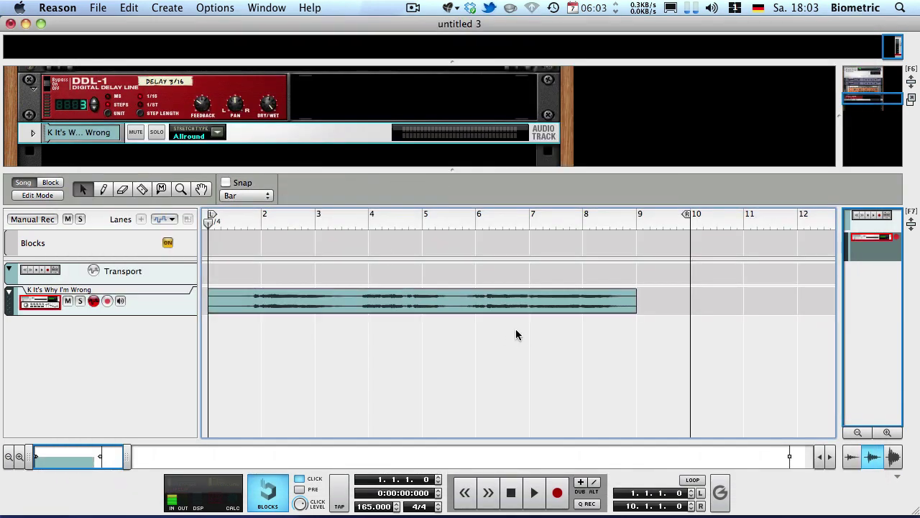
# Play the newly imported clip against the click at 165 BPM, stop near its end and return to the start.
pyautogui.press('space')
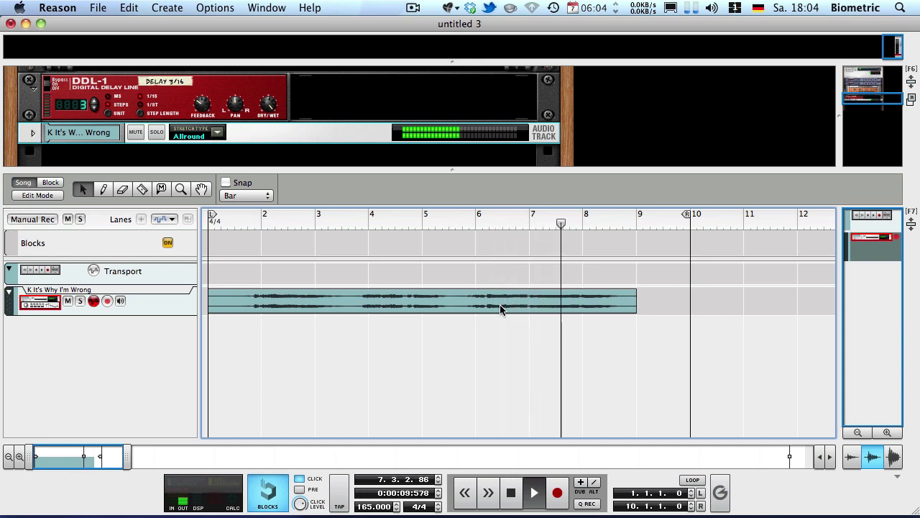
pyautogui.press('space')
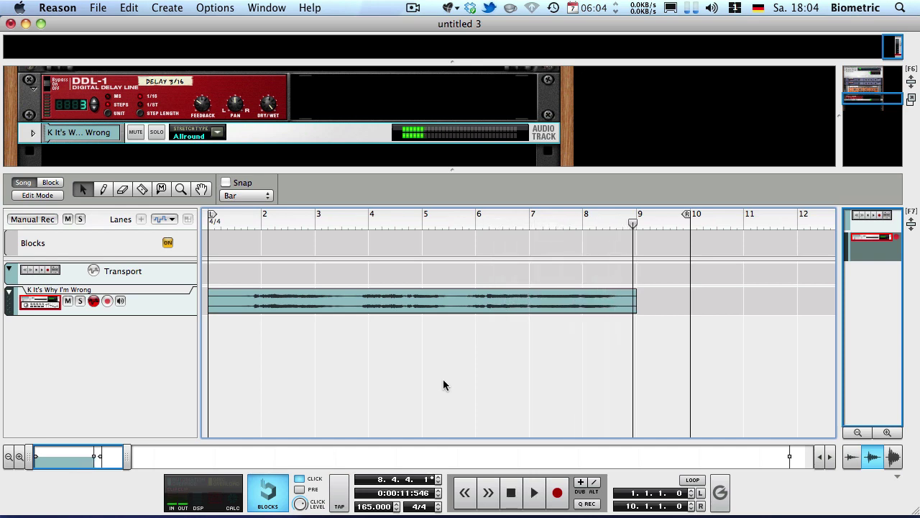
pyautogui.click(209, 223)
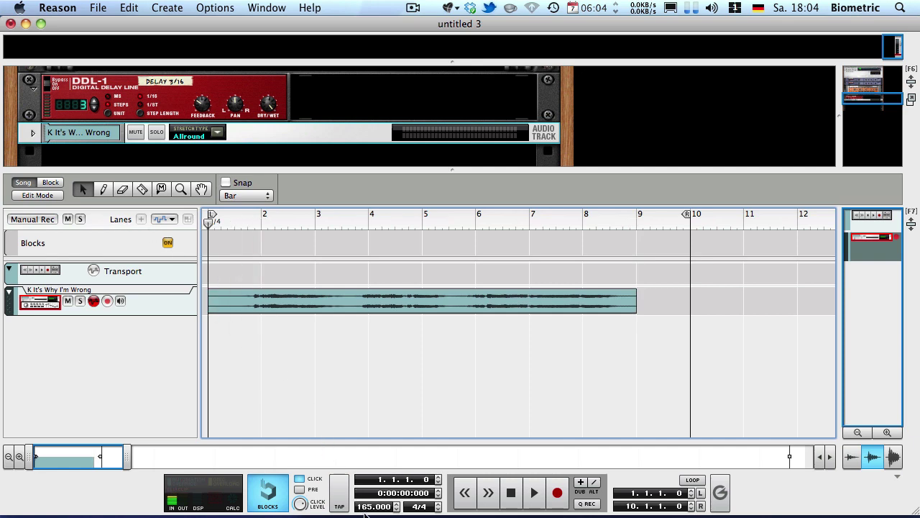
# Raise the song tempo to 178 BPM and play the clip from the start against the click.
pyautogui.moveTo(359, 509); pyautogui.dragTo(291, 468)
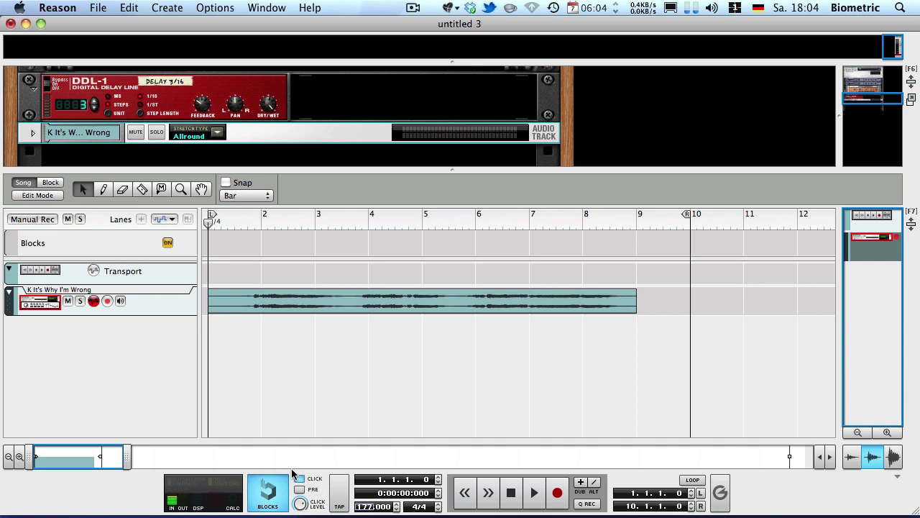
pyautogui.click(251, 328)
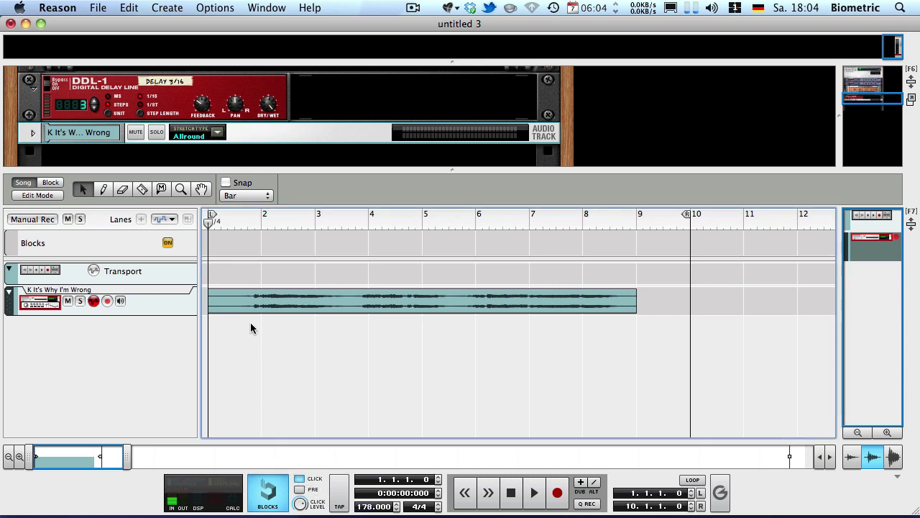
pyautogui.press('space')
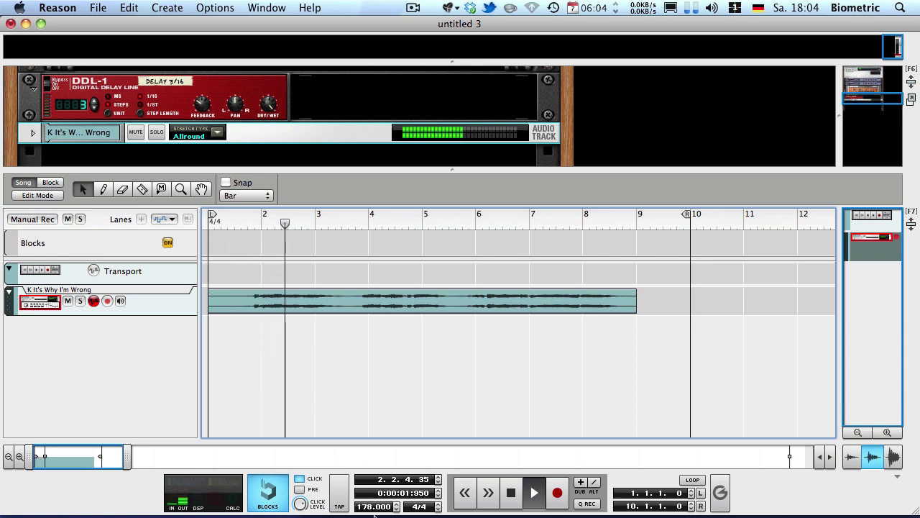
# Raise the song tempo to 205 BPM during playback, and stop with the song position back at the start.
pyautogui.moveTo(364, 509); pyautogui.dragTo(335, 453)
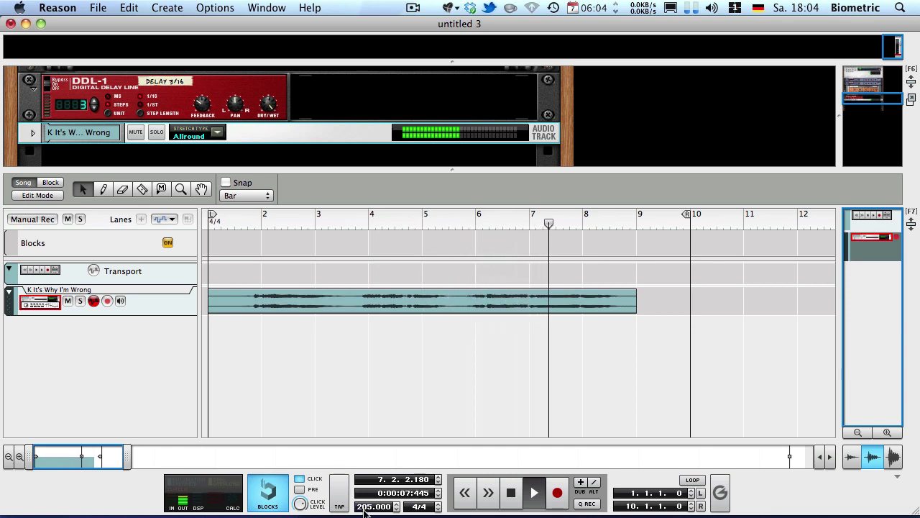
pyautogui.click(412, 359)
pyautogui.press('space')
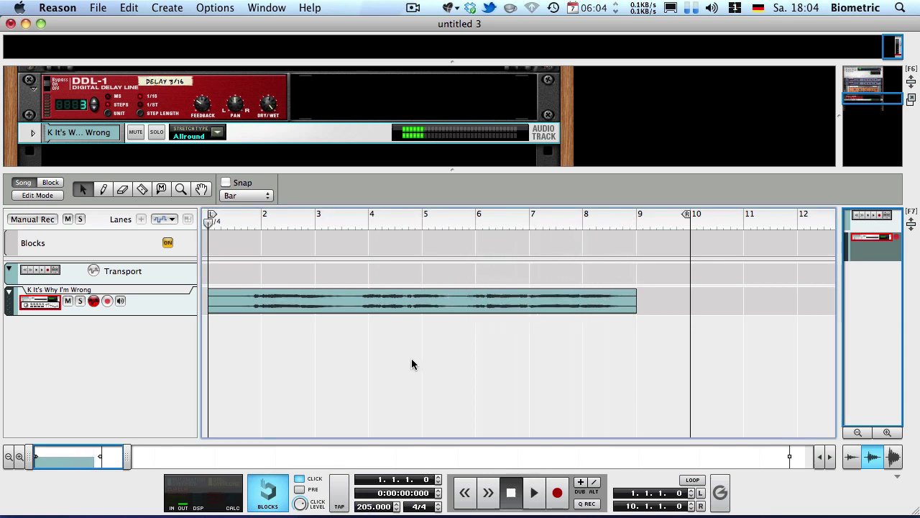